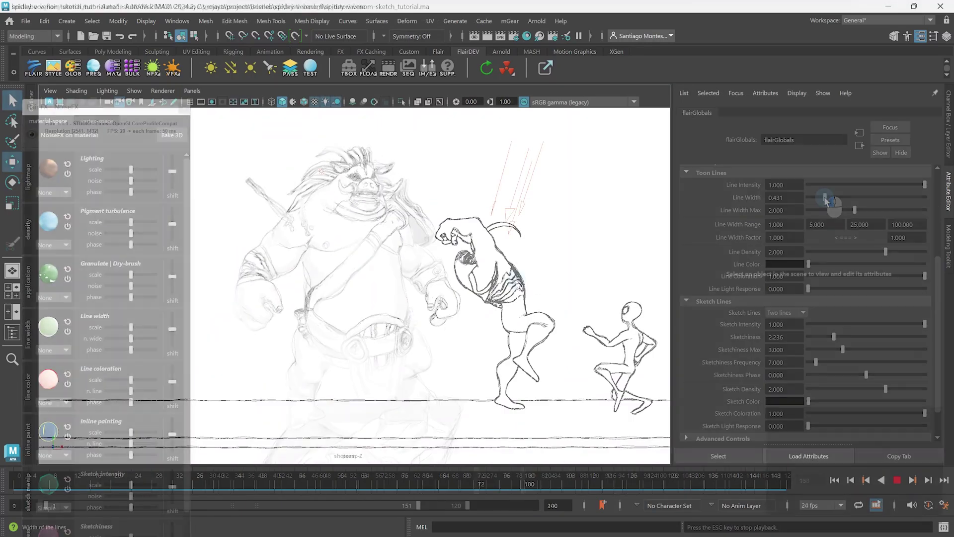
# Vary the sketch line thickness in the intro example and hide the selected sphere.
pyautogui.moveTo(824, 196)
pyautogui.mouseDown()
pyautogui.moveTo(813, 198)
pyautogui.moveTo(827, 202)
pyautogui.mouseUp()
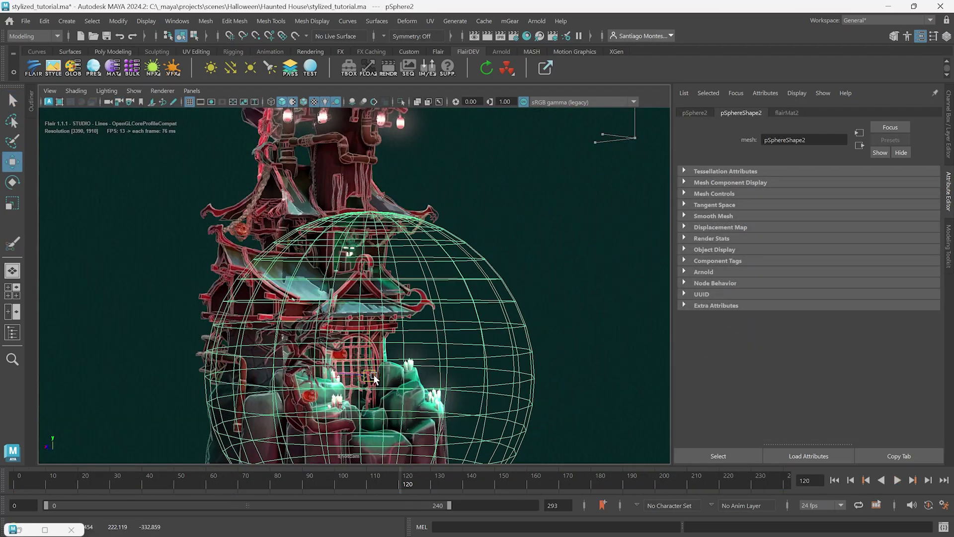
pyautogui.hotkey('ctrl', 'h')
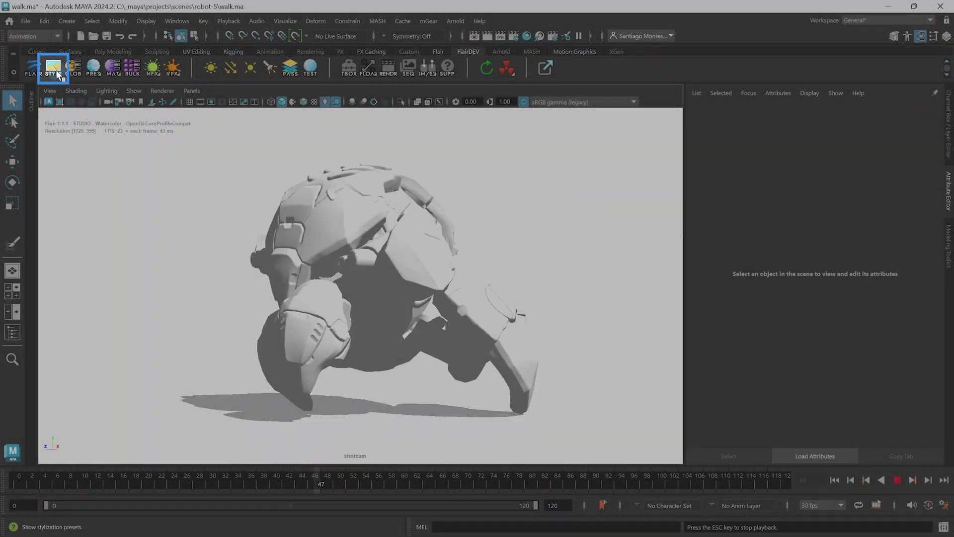
# Load the _sketch preset from the Flair Style Presets window.
pyautogui.click(57, 74)
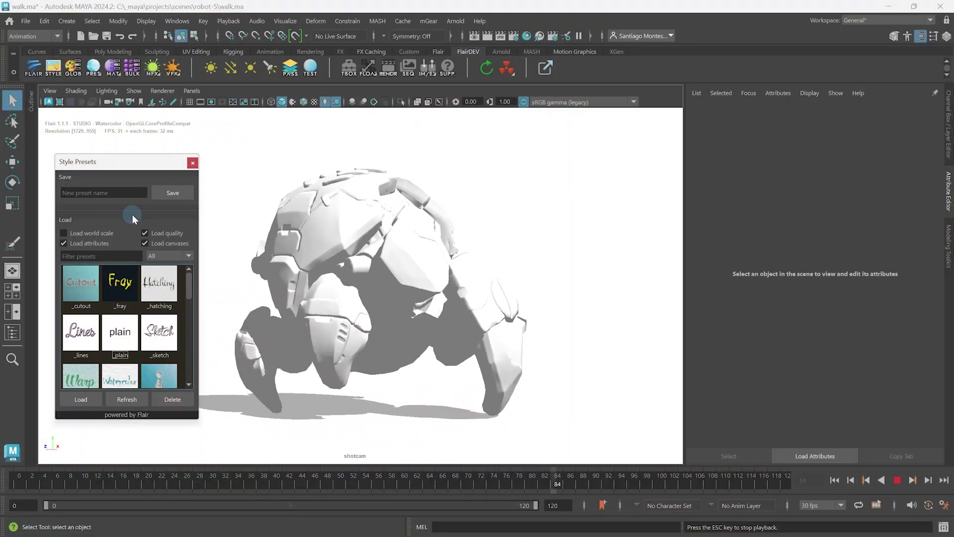
pyautogui.click(158, 333)
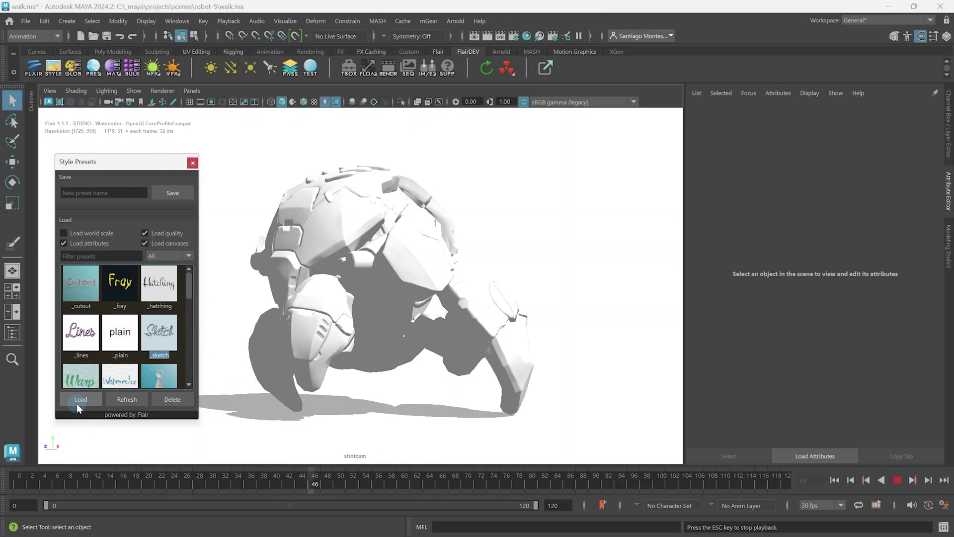
pyautogui.click(77, 403)
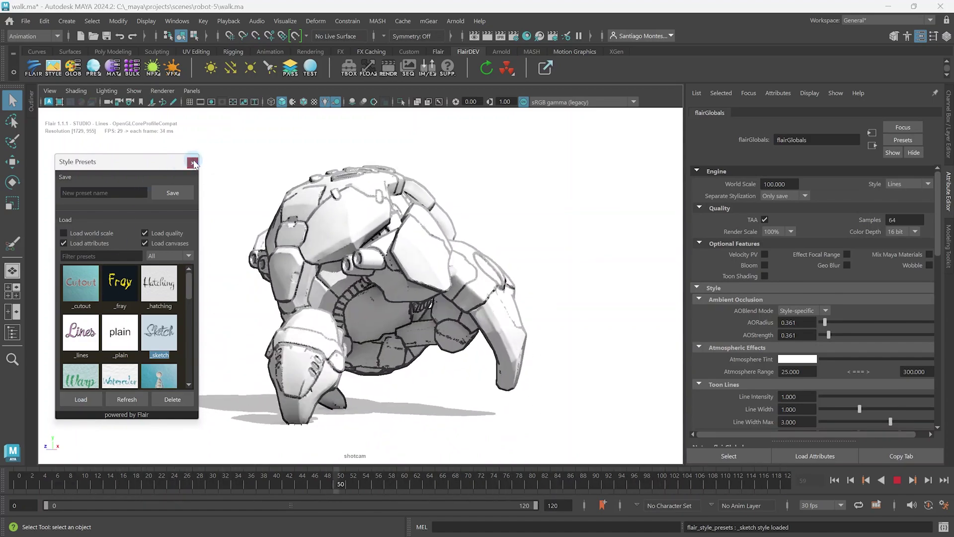
# Select the robot and enable Feature Noise in its Flair material, previewing with playback.
pyautogui.click(193, 163)
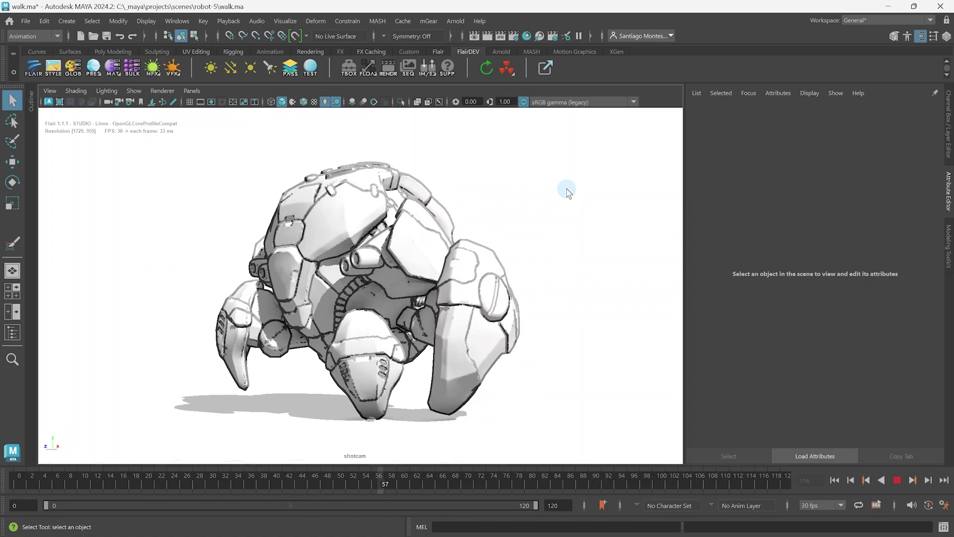
pyautogui.hotkey('alt', 'v')
pyautogui.click(359, 211)
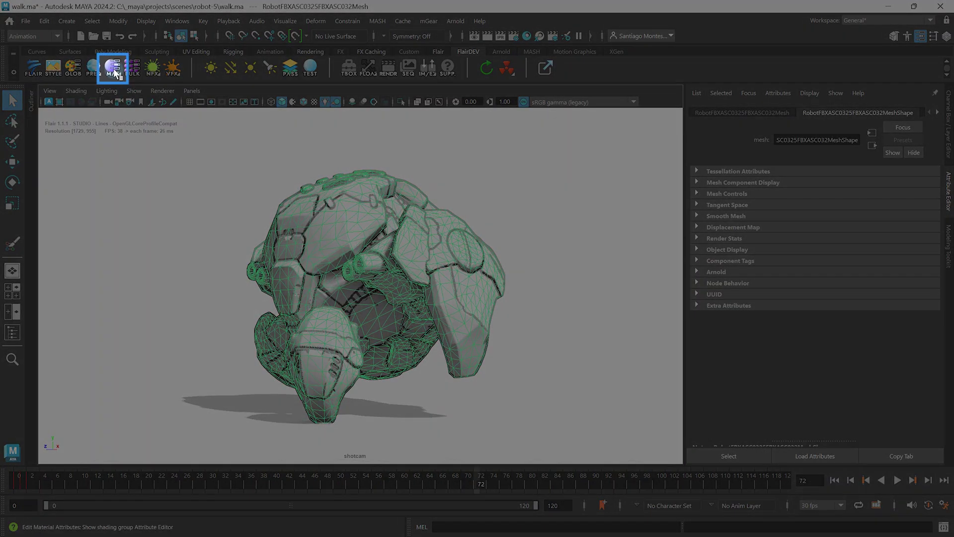
pyautogui.click(113, 69)
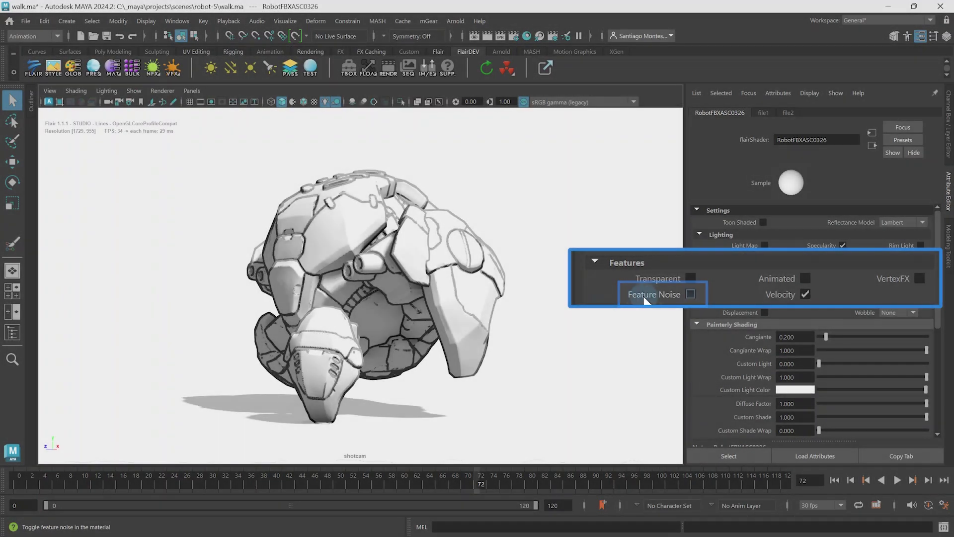
pyautogui.click(645, 298)
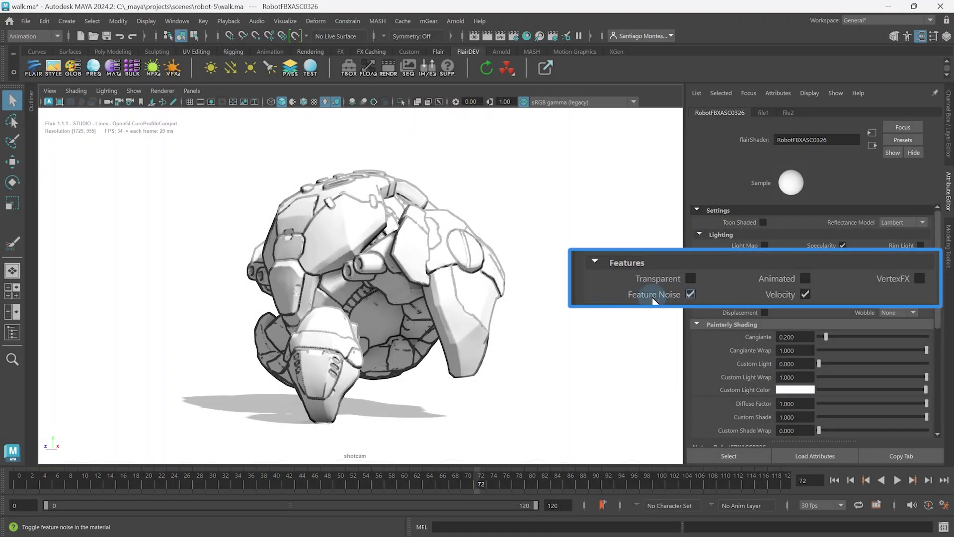
pyautogui.hotkey('alt', 'v')
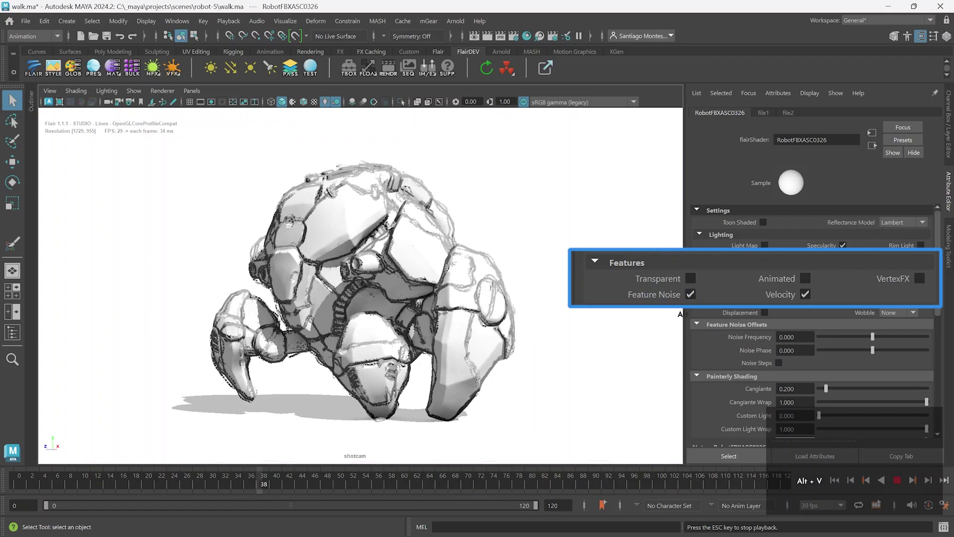
pyautogui.hotkey('alt', 'v')
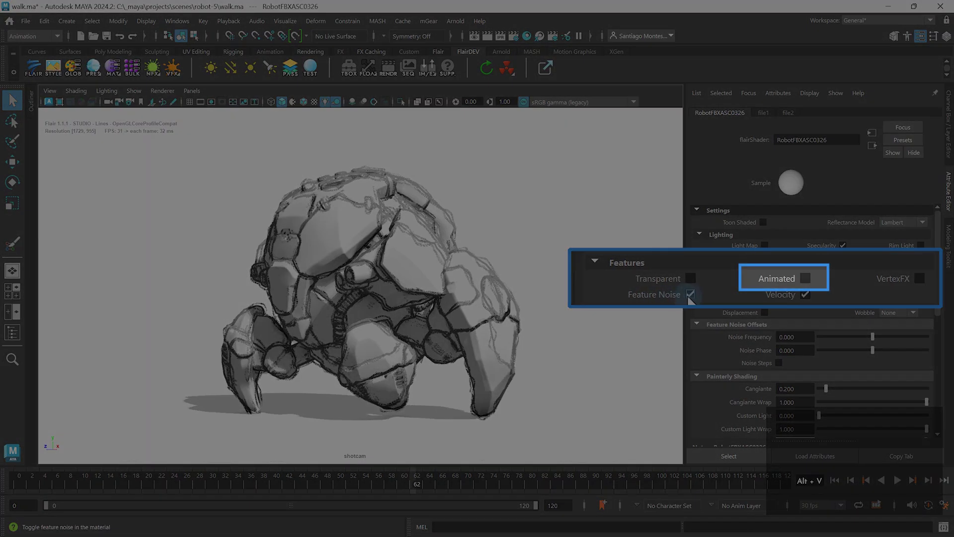
# Turn on the material's Animated option and play back to watch the lines jitter.
pyautogui.click(779, 278)
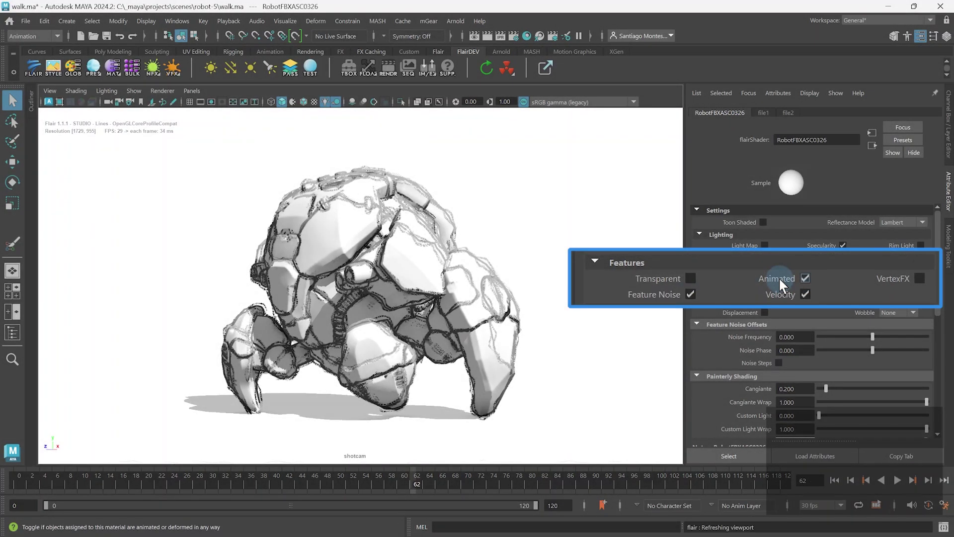
pyautogui.hotkey('alt', 'v')
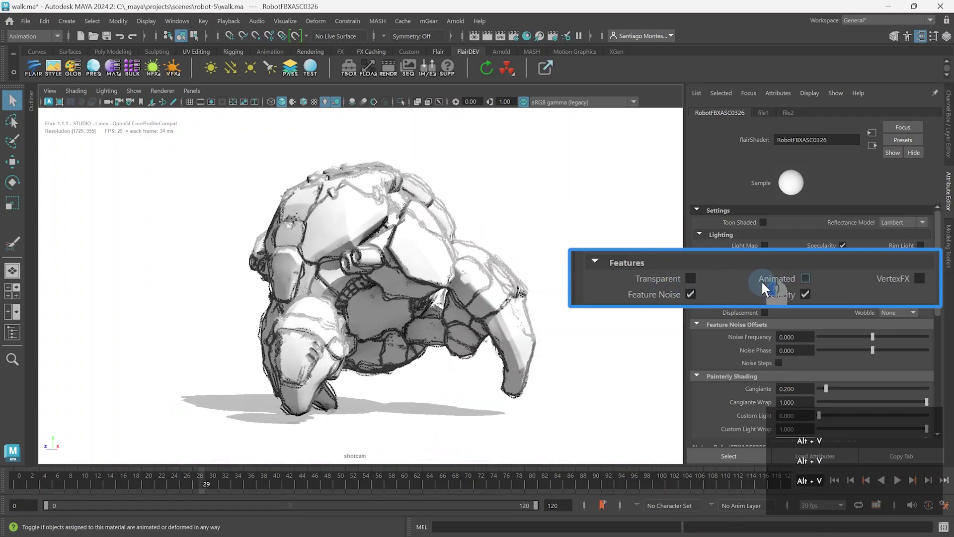
pyautogui.click(761, 280)
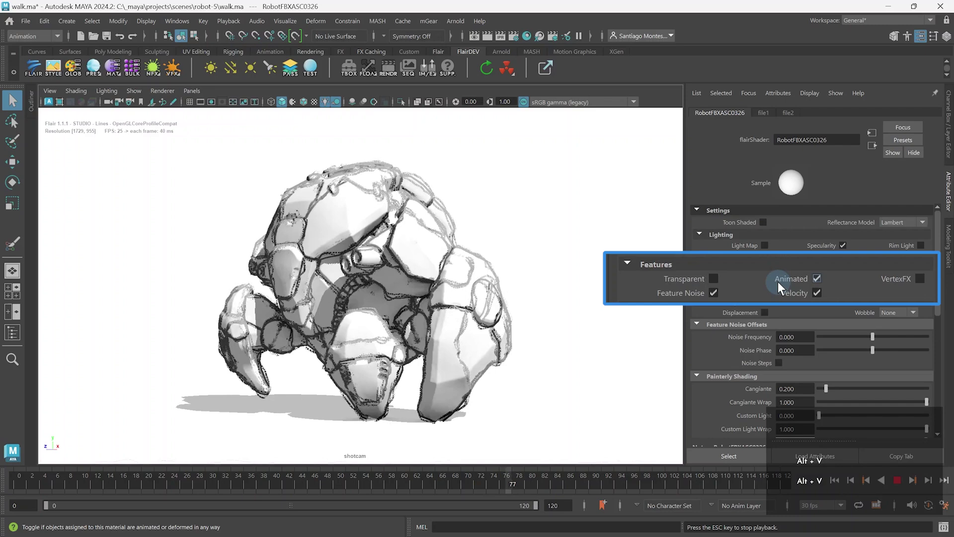
pyautogui.click(555, 235)
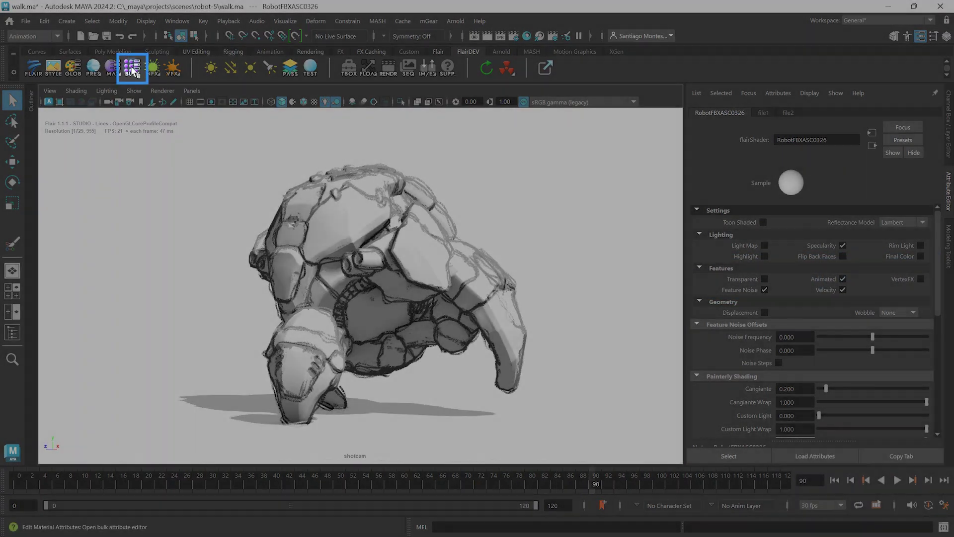
# Select the ground plane in the Bulk Attribute editor and toggle its Feature Noise.
pyautogui.click(132, 69)
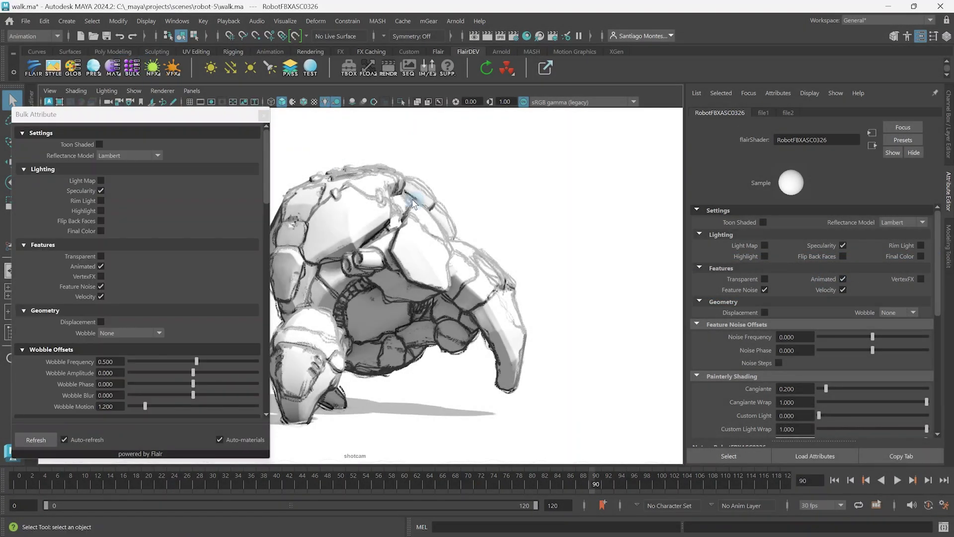
pyautogui.click(393, 404)
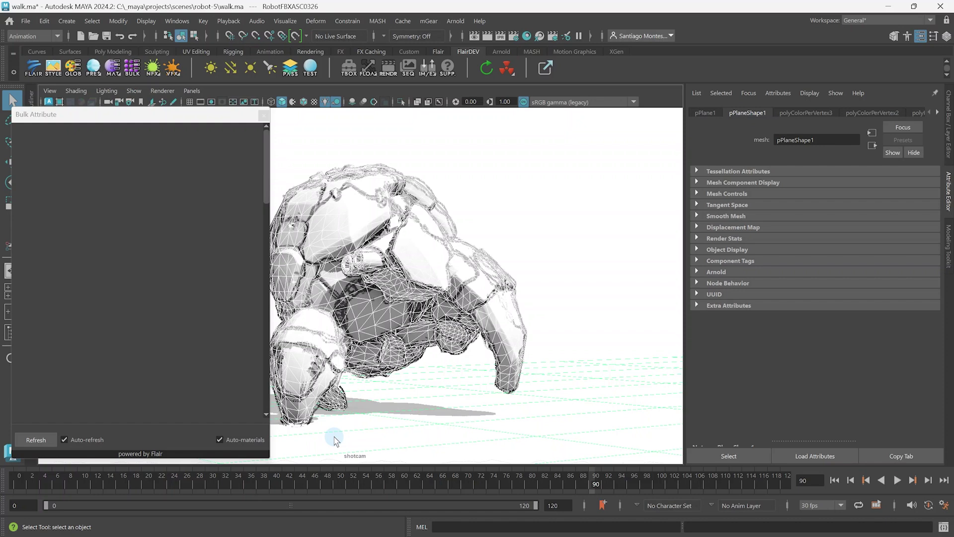
pyautogui.click(101, 287)
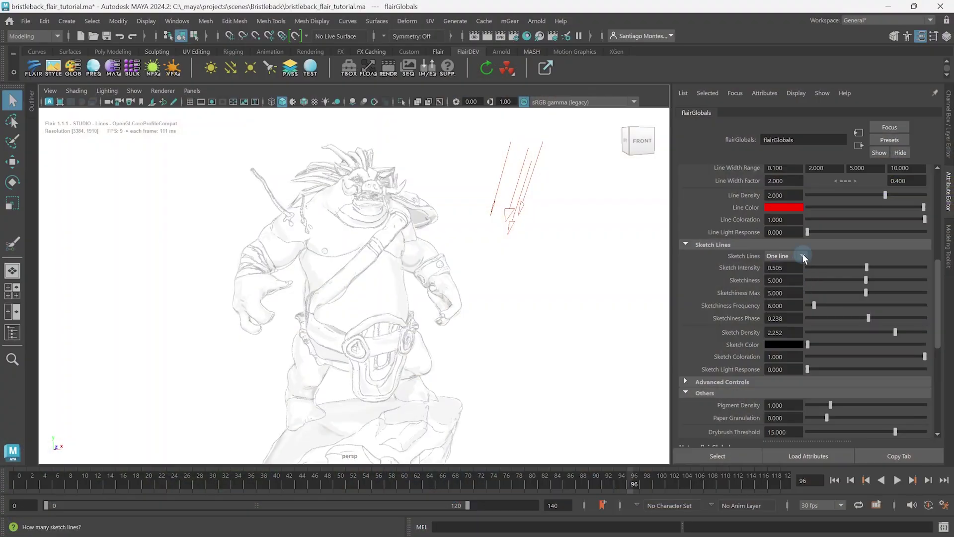
# Use two sketch lines, recentre the sketch intensity noise scale, and thin toon Line Width to 0.400.
pyautogui.click(798, 289)
pyautogui.click(821, 290)
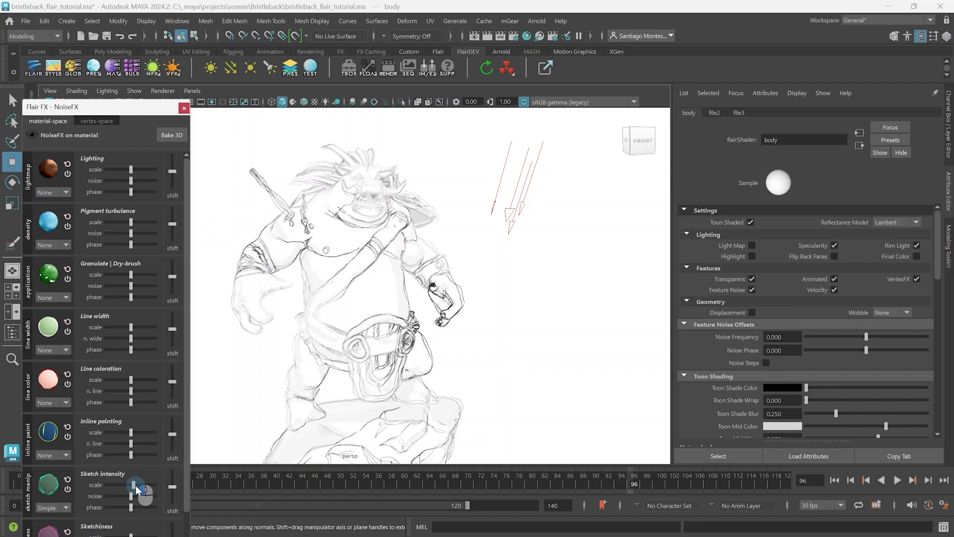
pyautogui.click(149, 490)
pyautogui.moveTo(150, 491)
pyautogui.mouseDown()
pyautogui.moveTo(121, 492)
pyautogui.moveTo(135, 490)
pyautogui.moveTo(146, 517)
pyautogui.mouseUp()
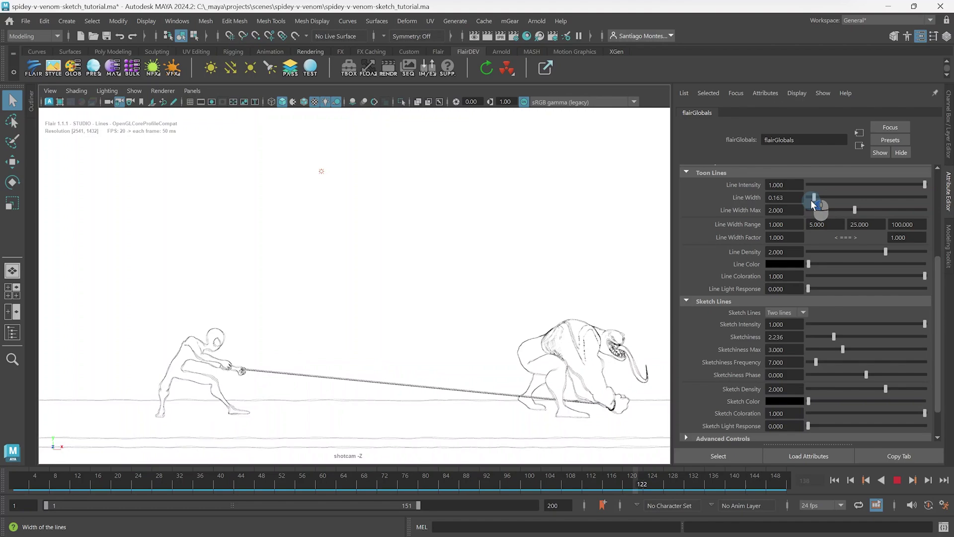
pyautogui.moveTo(810, 200)
pyautogui.mouseDown()
pyautogui.moveTo(927, 209)
pyautogui.moveTo(810, 198)
pyautogui.mouseUp()
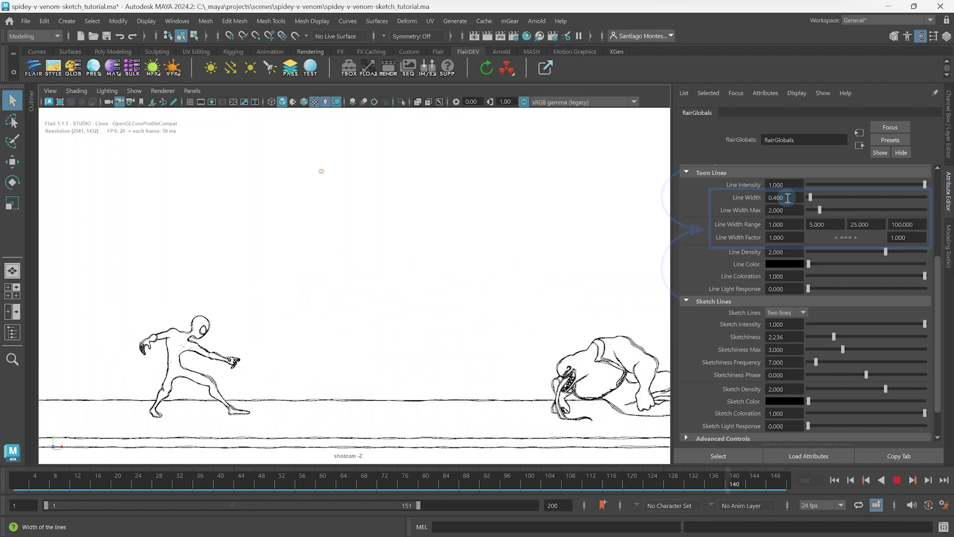
# Set Line Width Factor to 0.5 and make the Sketchiness vertex brush decrease at -40.
pyautogui.hotkey('alt', 'v')
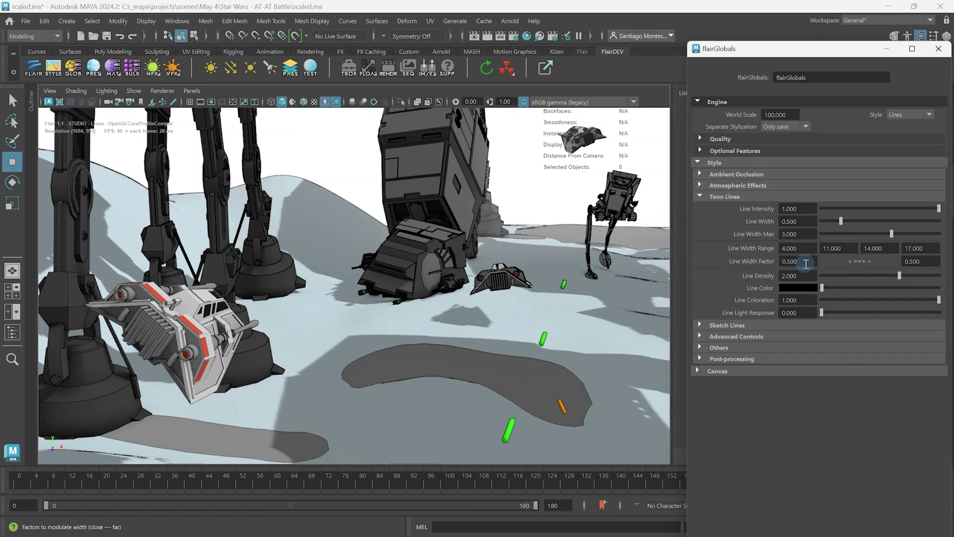
pyautogui.click(806, 261)
pyautogui.write('0.5')
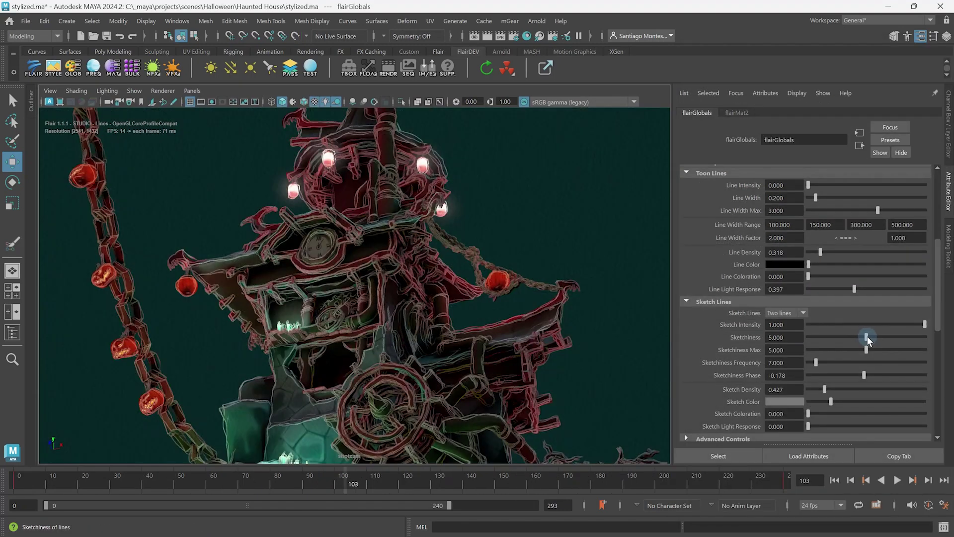
pyautogui.moveTo(867, 334)
pyautogui.mouseDown()
pyautogui.moveTo(793, 340)
pyautogui.moveTo(920, 341)
pyautogui.mouseUp()
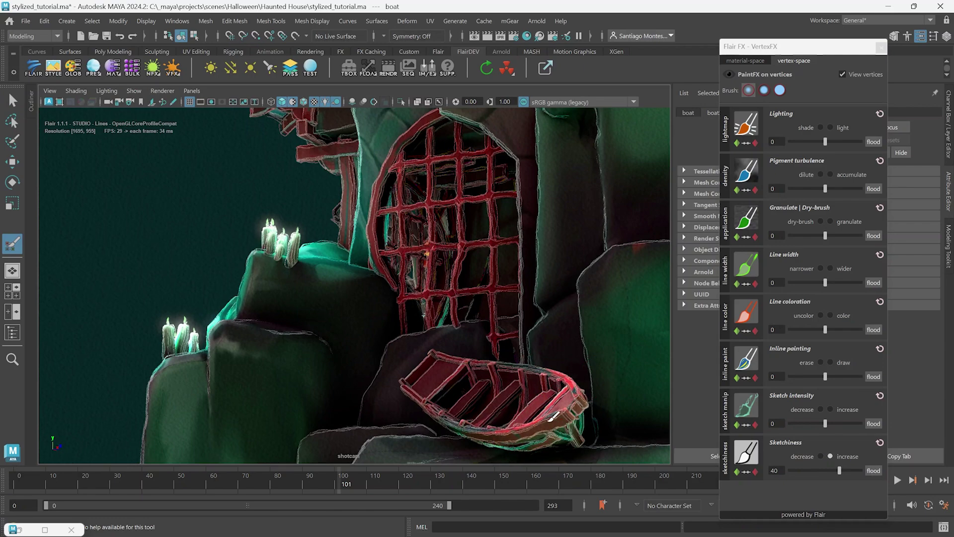
pyautogui.press('ctrl')
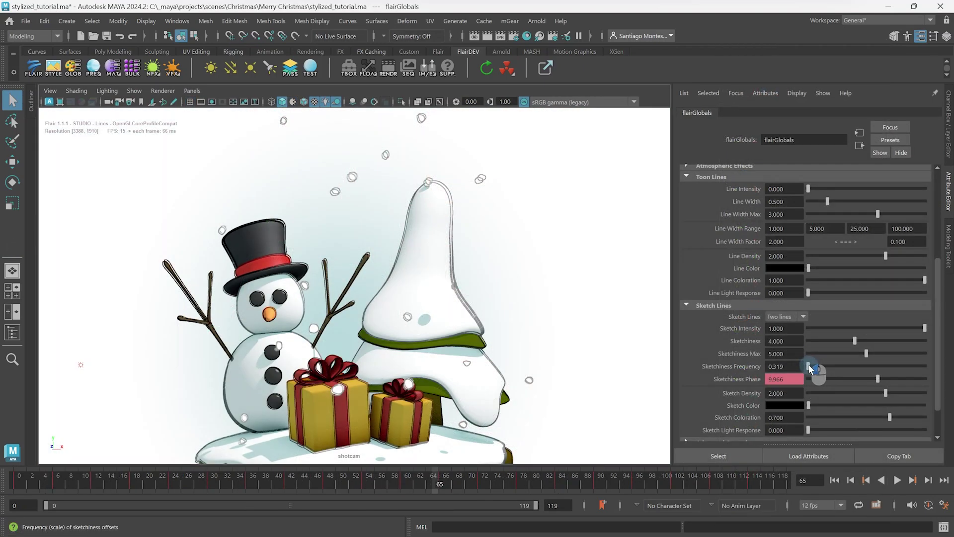
# Raise Sketchiness Frequency, shift the sketchiness and noise phases, deselect, and play the animation.
pyautogui.moveTo(809, 368); pyautogui.dragTo(869, 367)
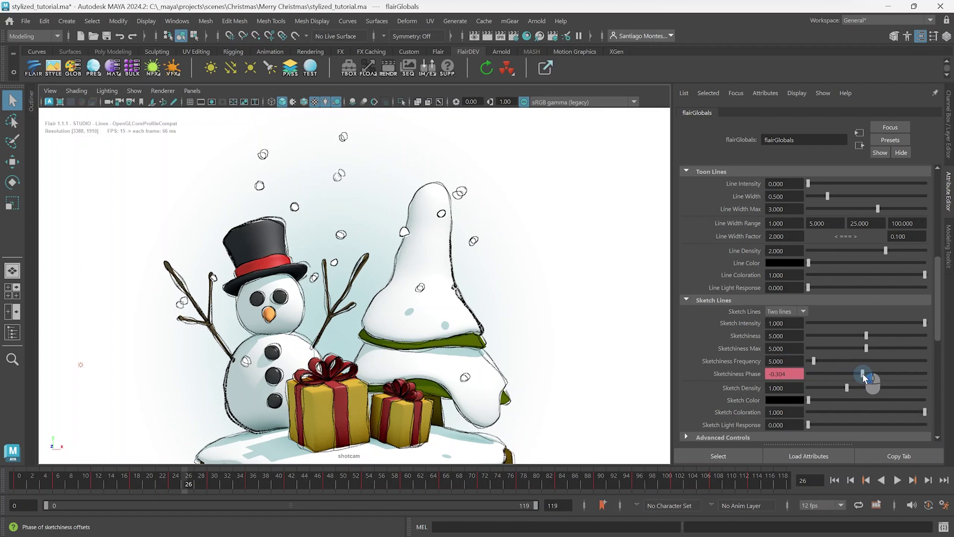
pyautogui.moveTo(863, 373)
pyautogui.mouseDown()
pyautogui.moveTo(894, 374)
pyautogui.moveTo(834, 371)
pyautogui.mouseUp()
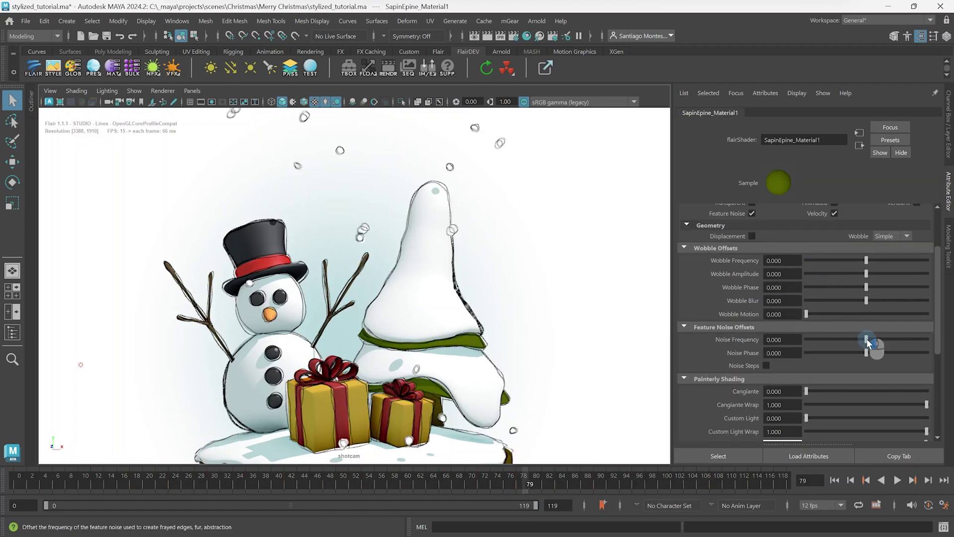
pyautogui.moveTo(866, 339)
pyautogui.mouseDown()
pyautogui.moveTo(843, 339)
pyautogui.moveTo(879, 338)
pyautogui.mouseUp()
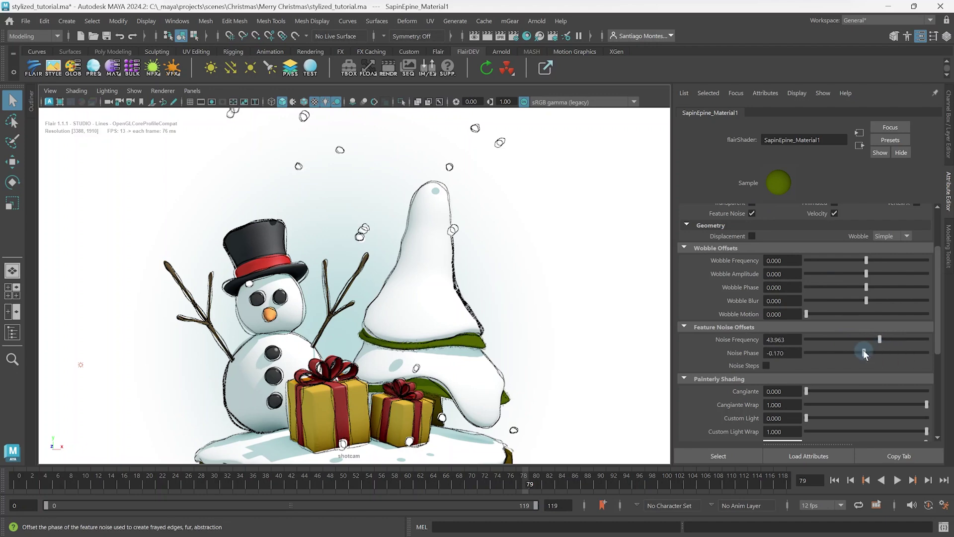
pyautogui.click(652, 169)
pyautogui.hotkey('alt', 'v')
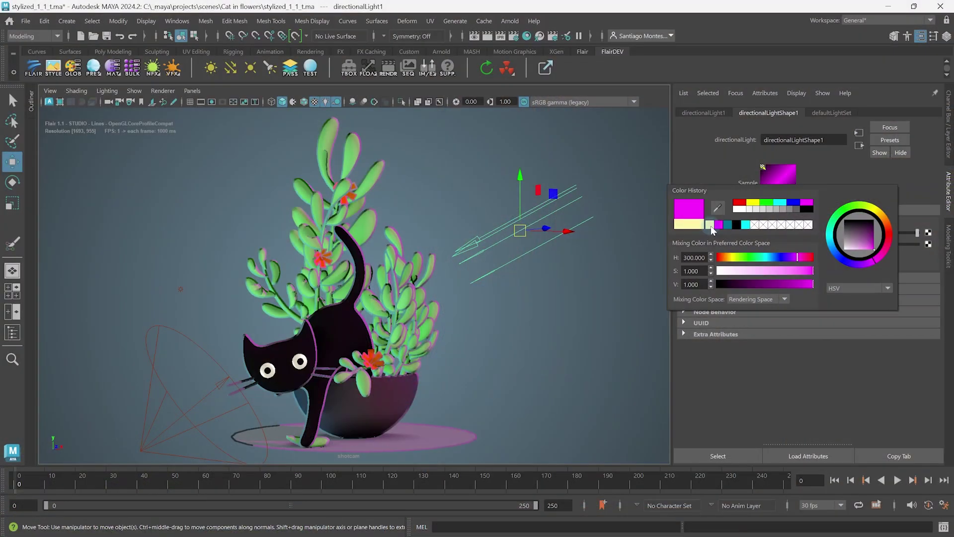
# Make the directional light pale yellow and set the inline painting brush strength to 2.
pyautogui.click(712, 229)
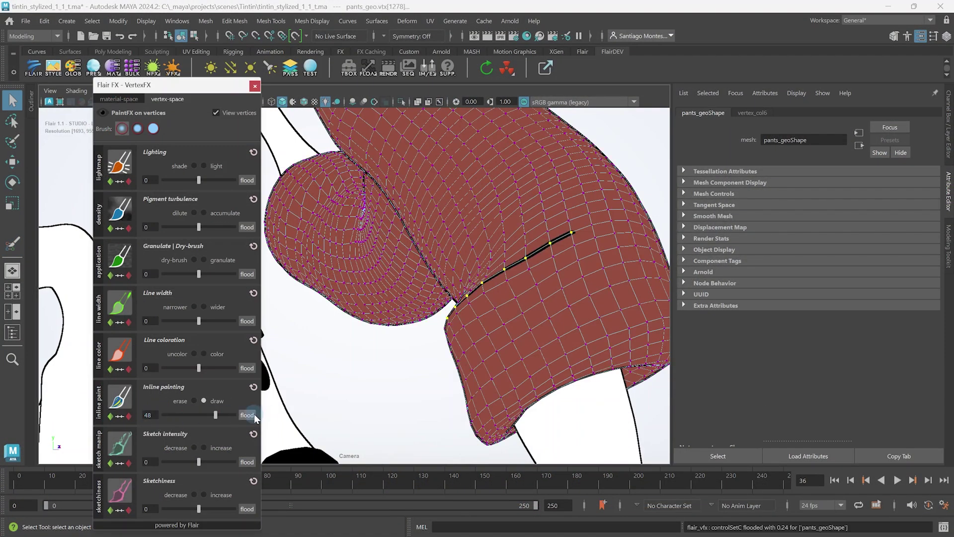
pyautogui.doubleClick(148, 415)
pyautogui.write('22.000')
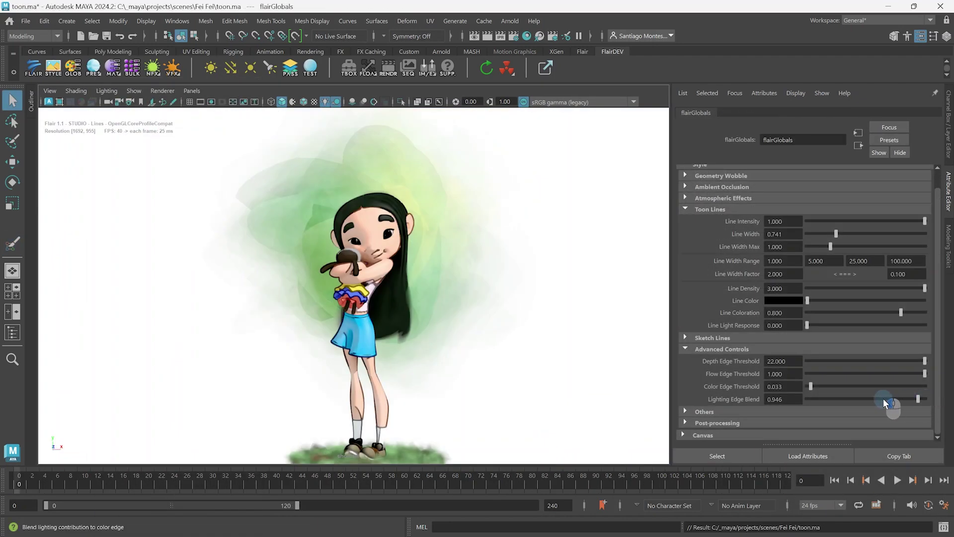
# Set Lighting Edge Blend 0, Color Edge Threshold 0.05, Flow 0.14, and lower Depth Edge Threshold.
pyautogui.moveTo(884, 400); pyautogui.dragTo(806, 400)
pyautogui.doubleClick(777, 386)
pyautogui.write('0.05')
pyautogui.press('Return')
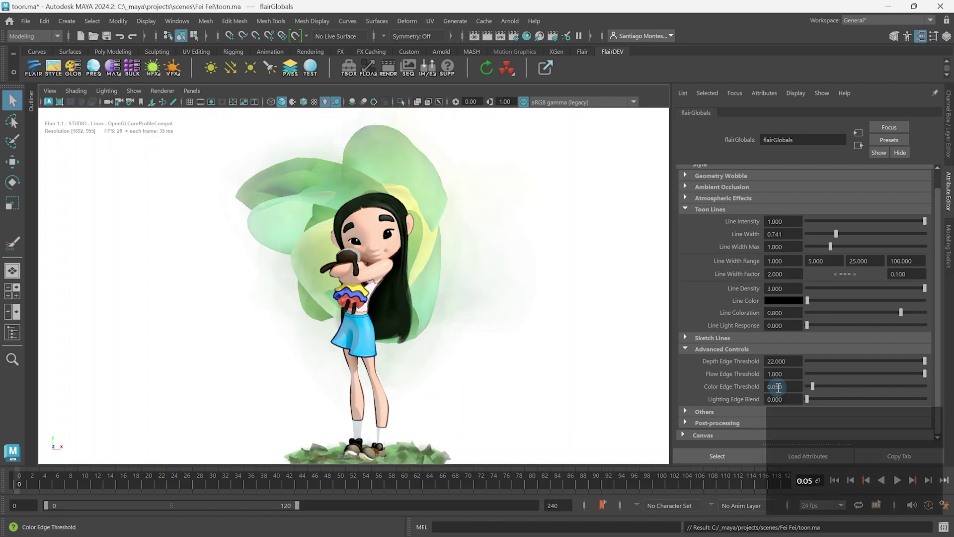
pyautogui.click(783, 375)
pyautogui.write('0.14')
pyautogui.press('Return')
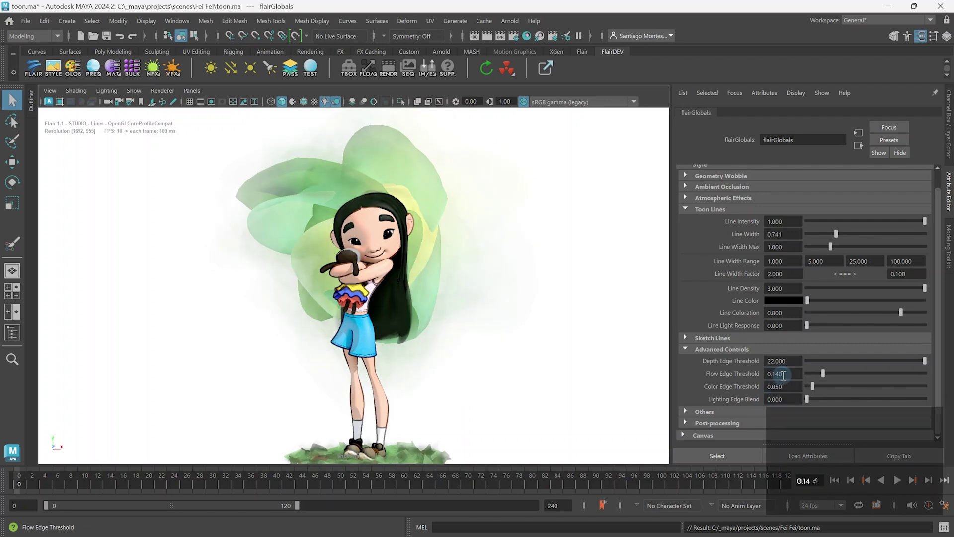
pyautogui.doubleClick(788, 362)
pyautogui.write('0')
pyautogui.press('Return')
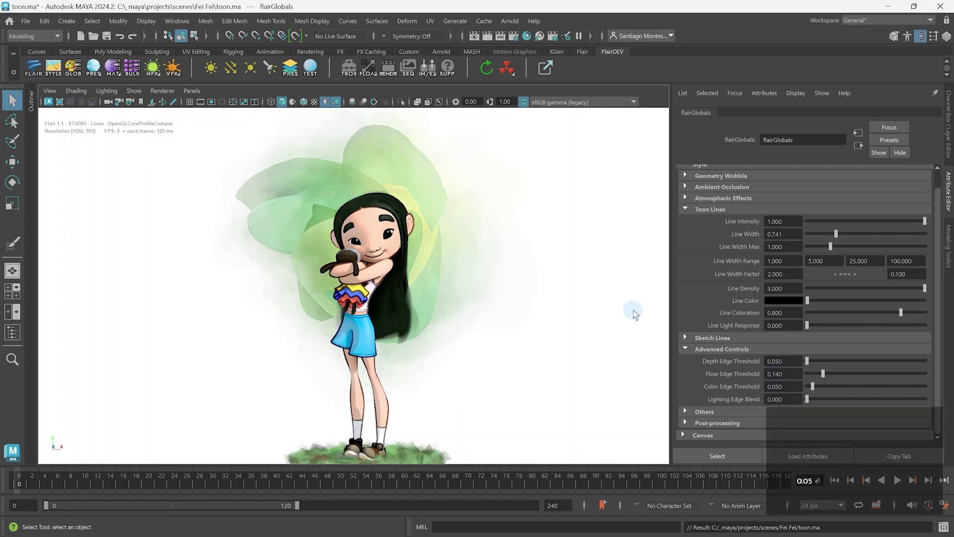
pyautogui.click(585, 330)
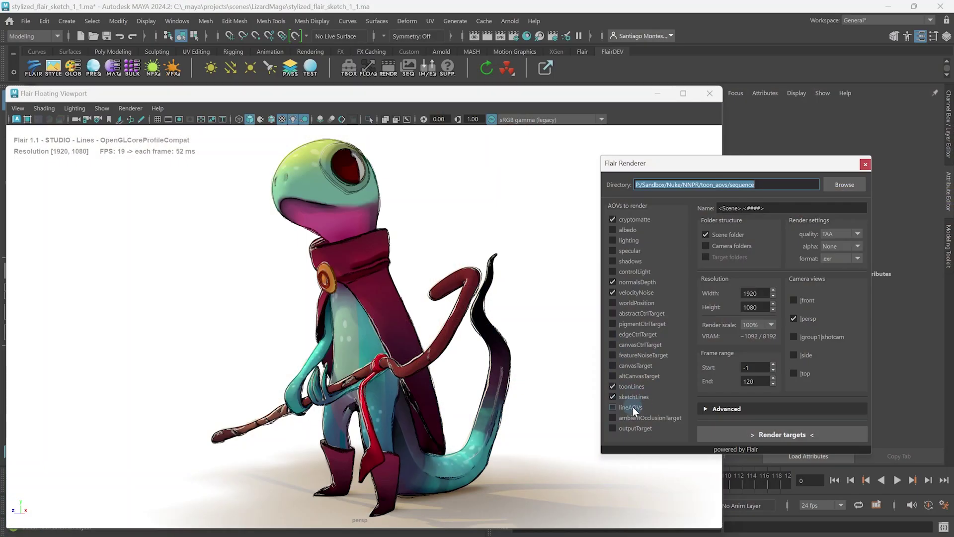
# Render the line AOV targets to disk and review the sketch and toon composites in Nuke.
pyautogui.click(783, 434)
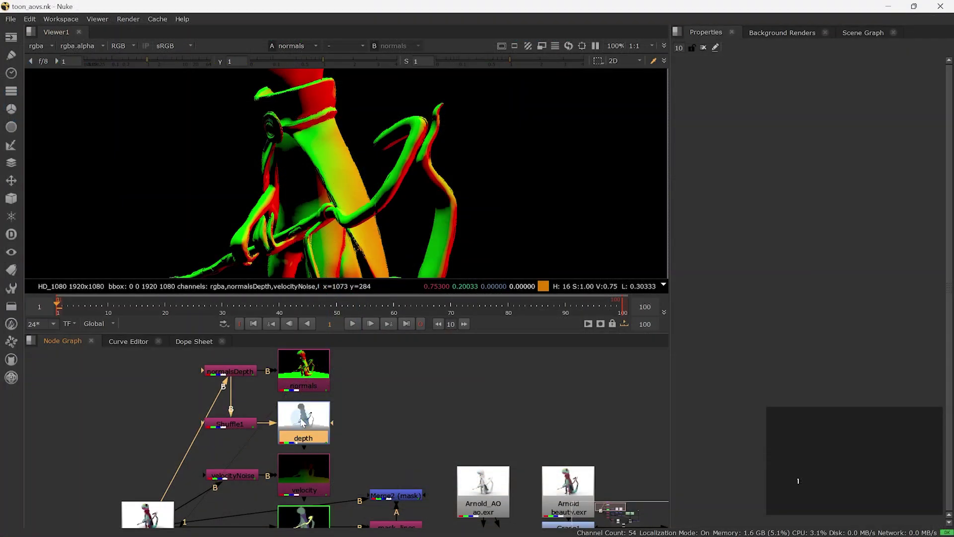
pyautogui.press('1')
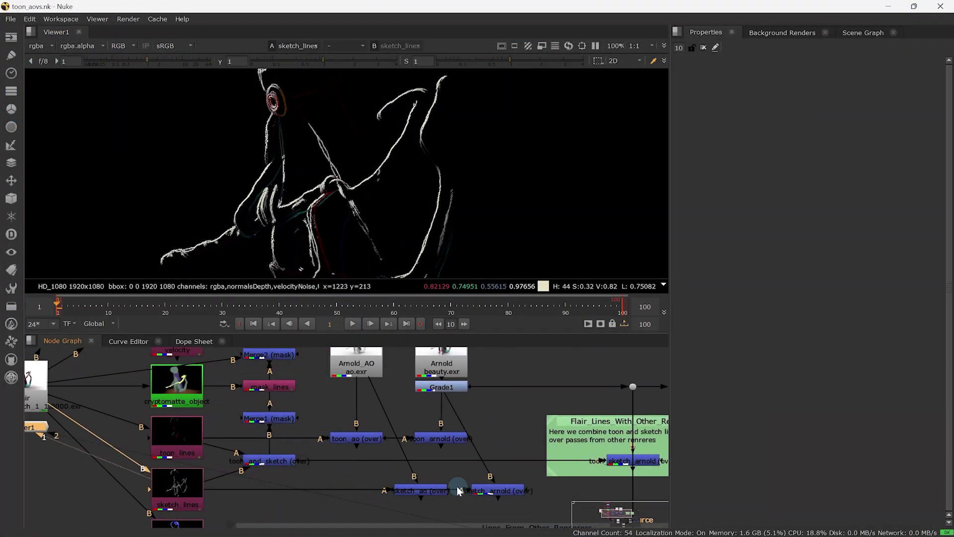
pyautogui.press('1')
pyautogui.click(616, 462)
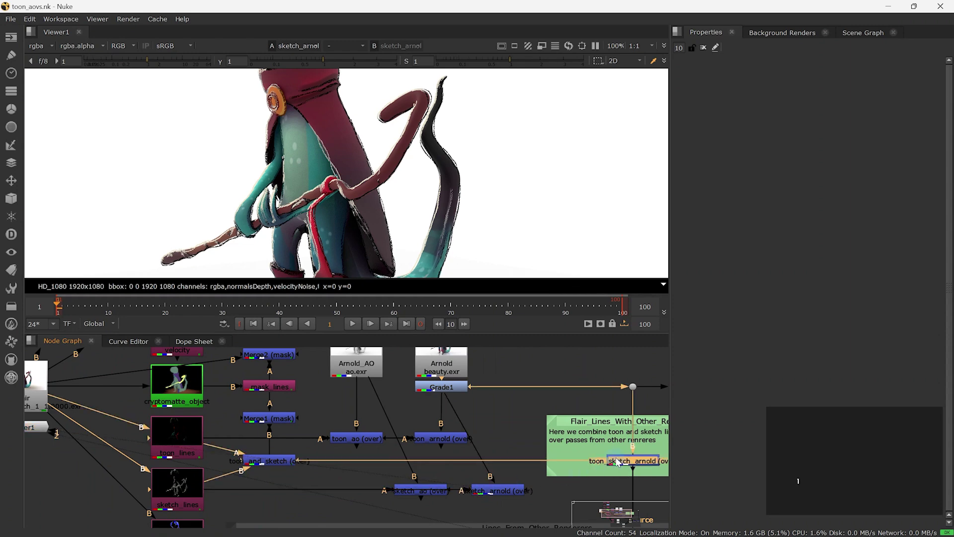
pyautogui.press('1')
pyautogui.press('f')
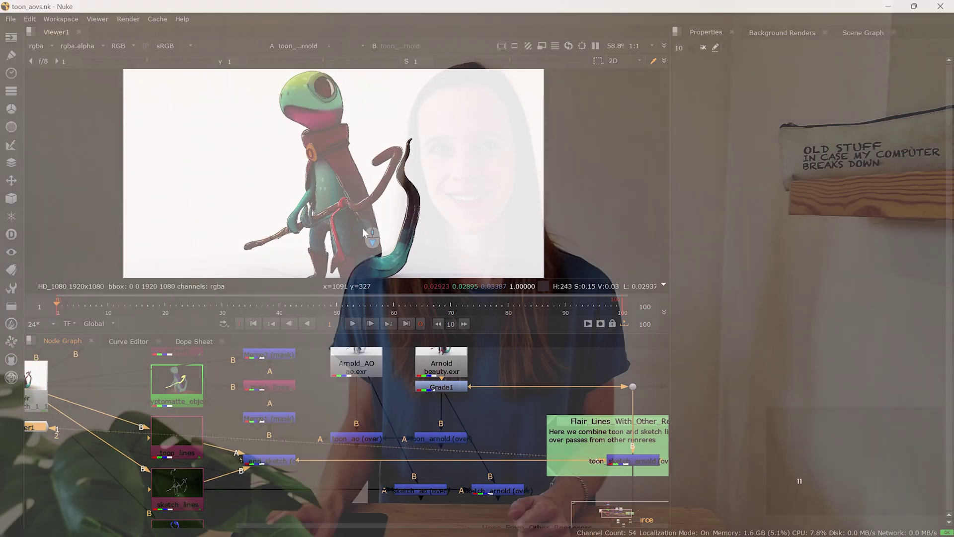